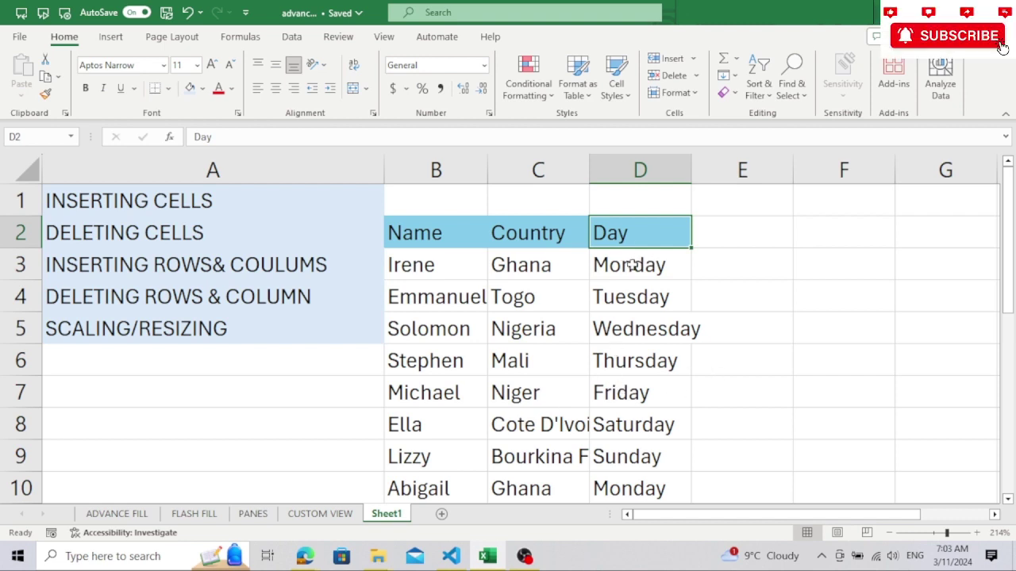
click(425, 226)
click(494, 227)
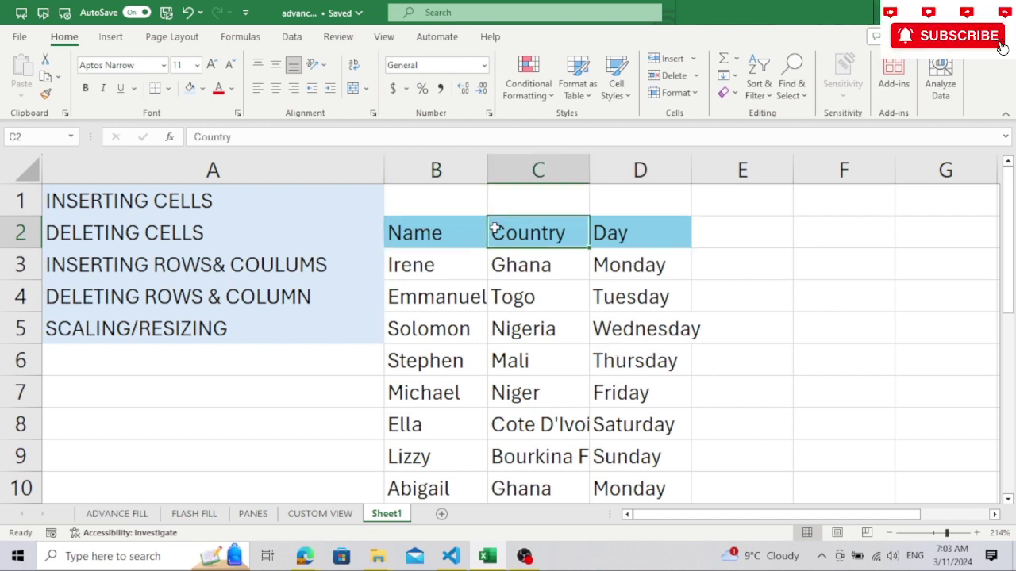
click(629, 233)
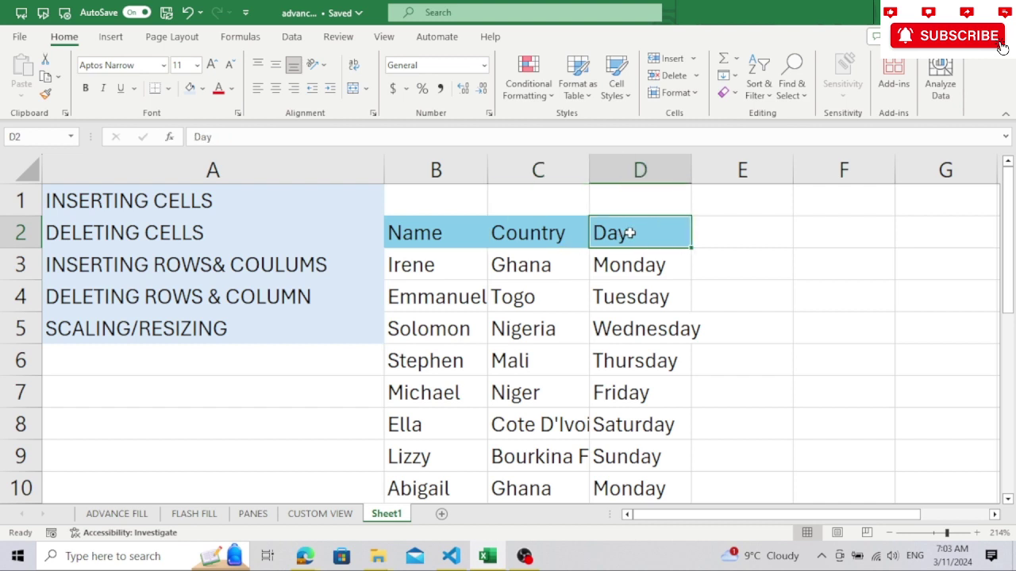
click(463, 233)
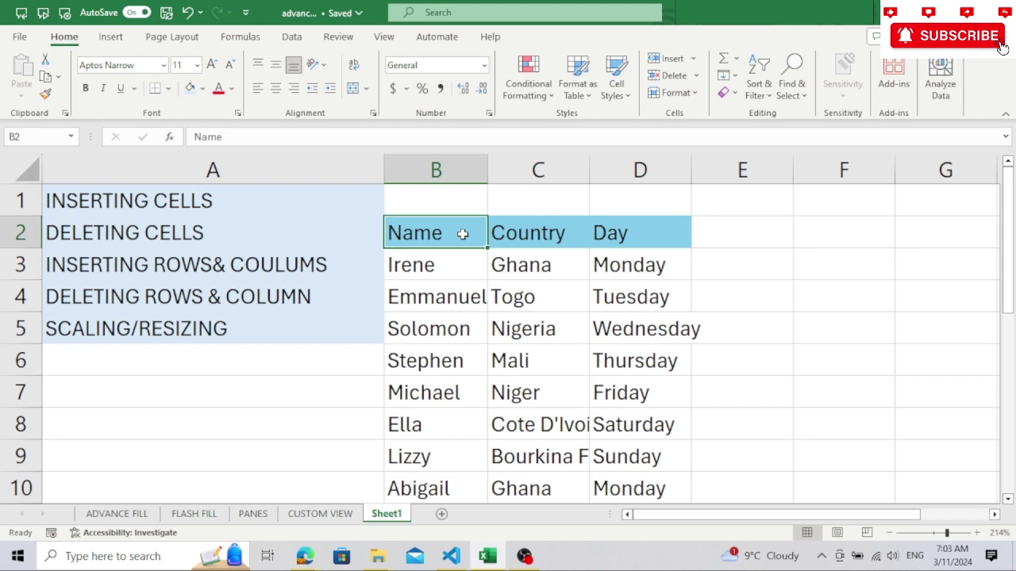
click(562, 233)
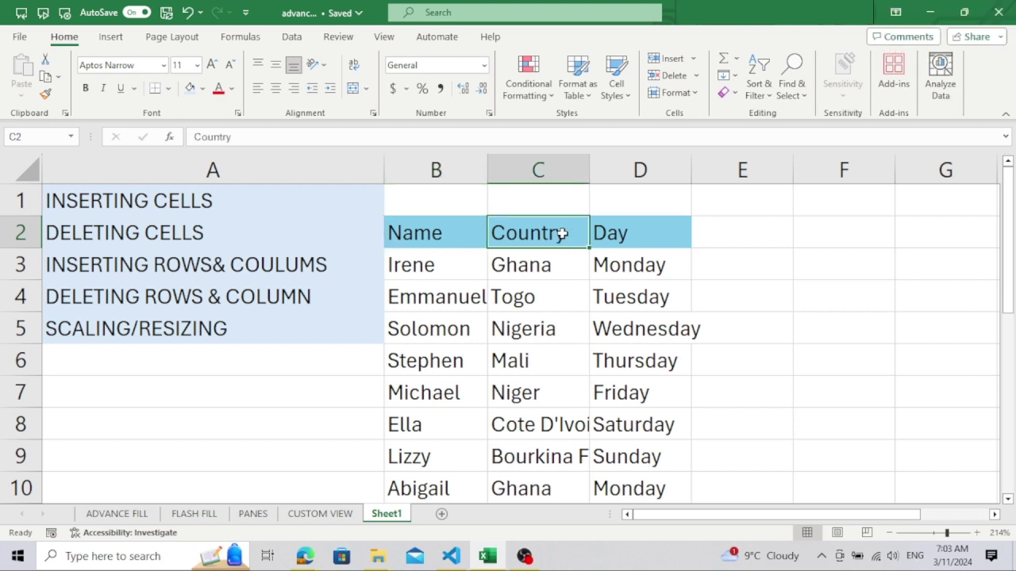
click(632, 226)
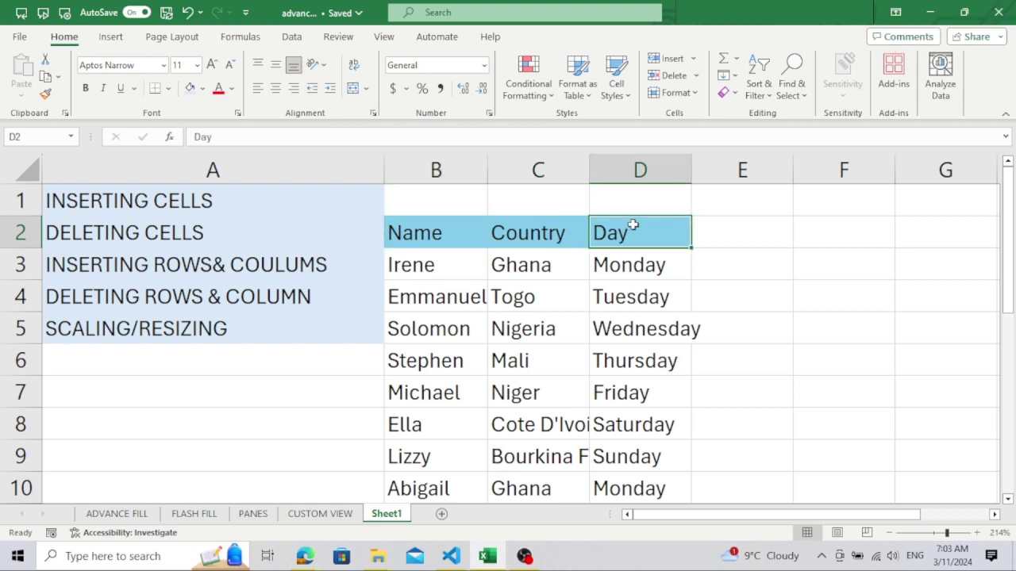
Step: Insert a blank cell at D4, the cell containing Tuesday, shifting the existing cells right
click(647, 294)
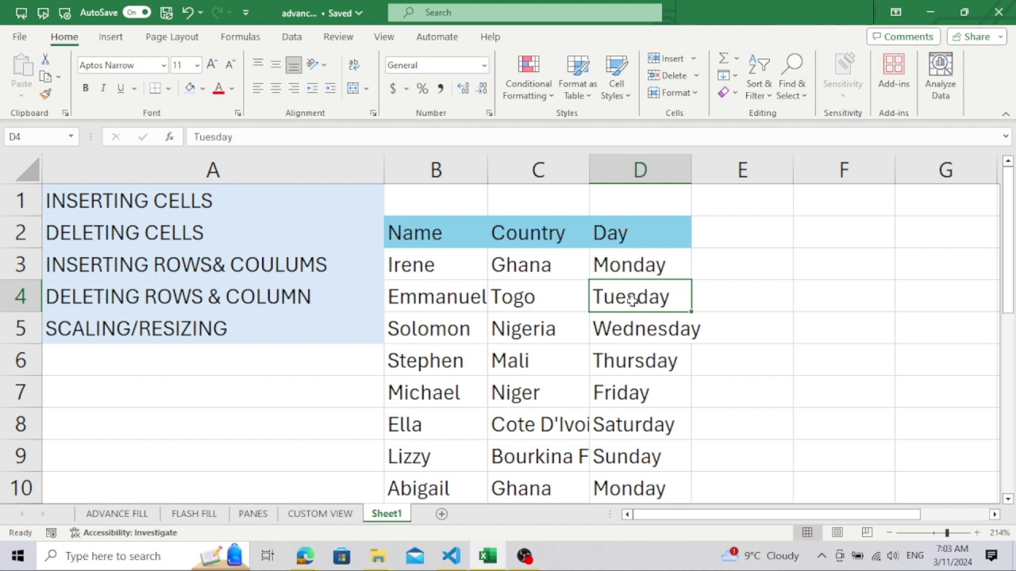
right_click(632, 299)
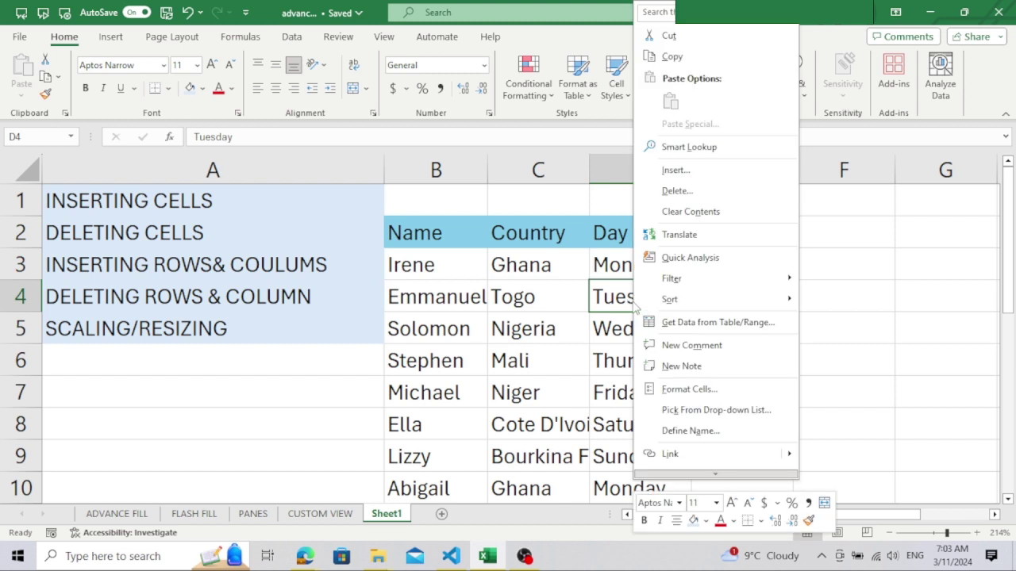
click(711, 177)
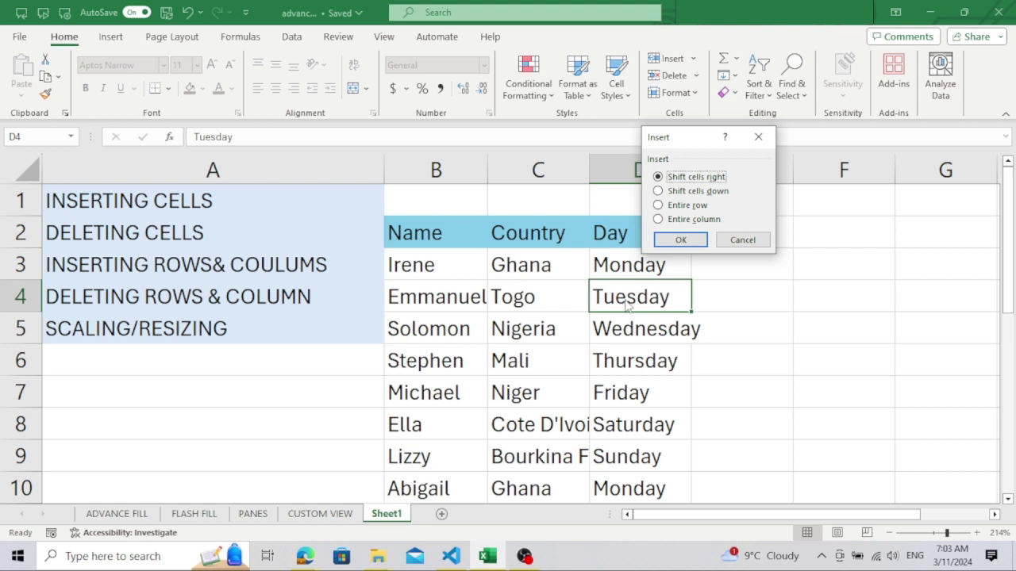
click(681, 240)
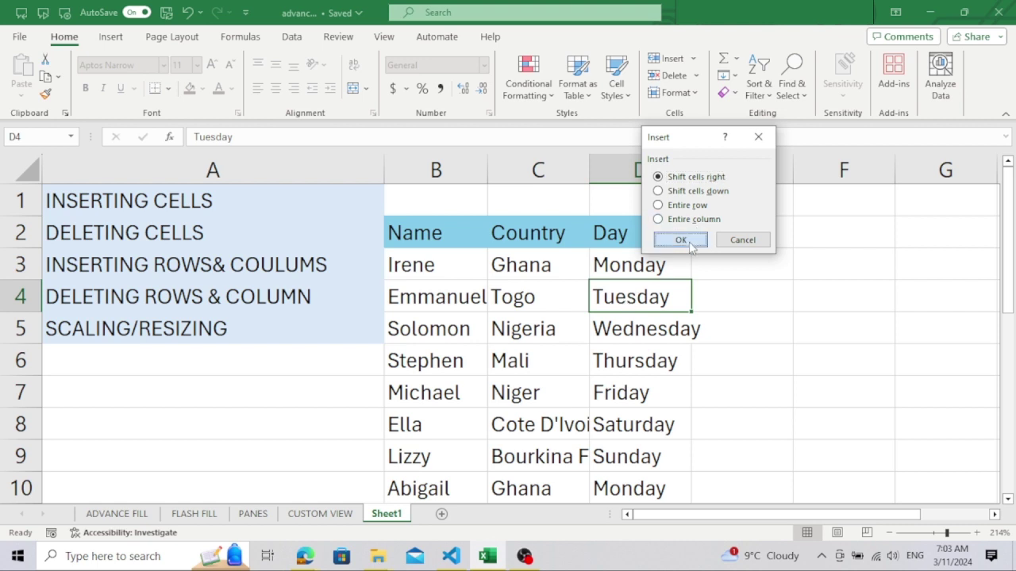
click(721, 299)
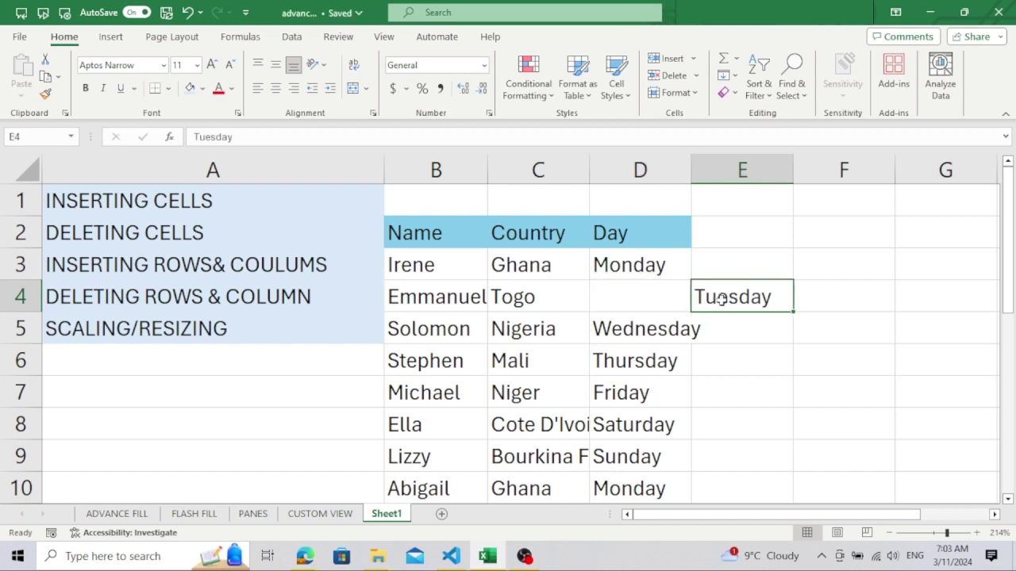
click(627, 287)
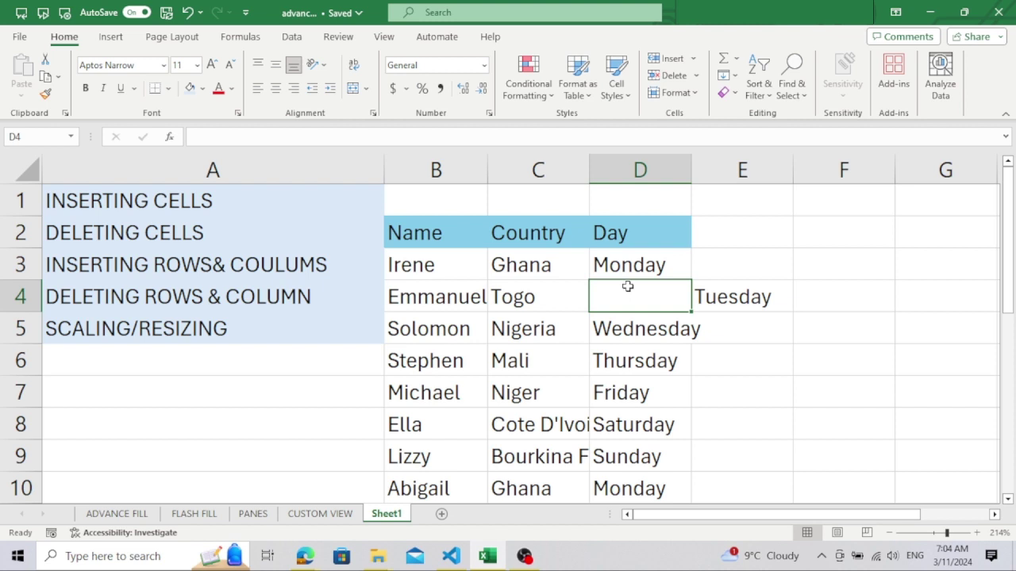
click(751, 315)
click(749, 296)
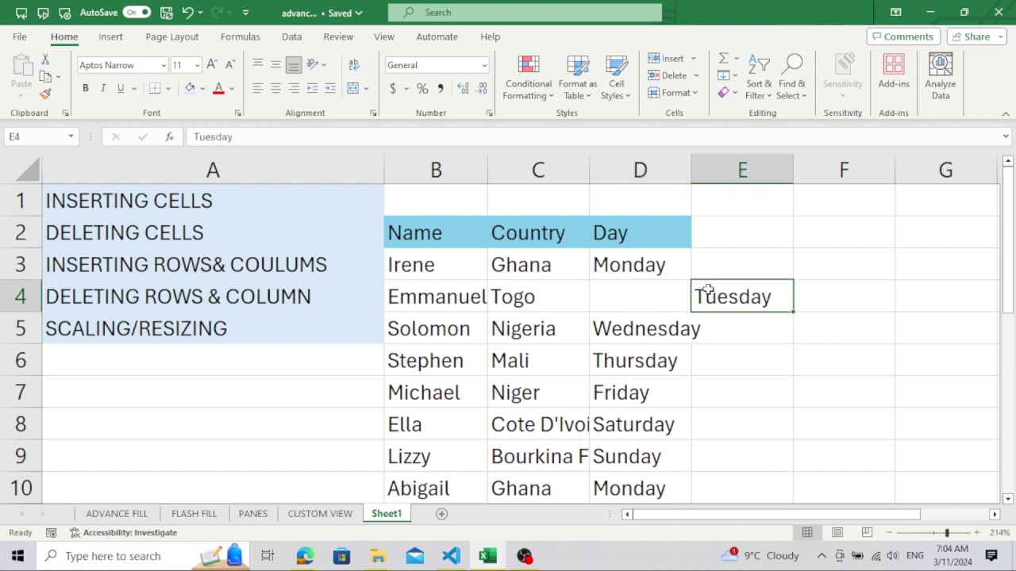
Step: Delete the blank cell D4 with the Shift cells left option
click(619, 289)
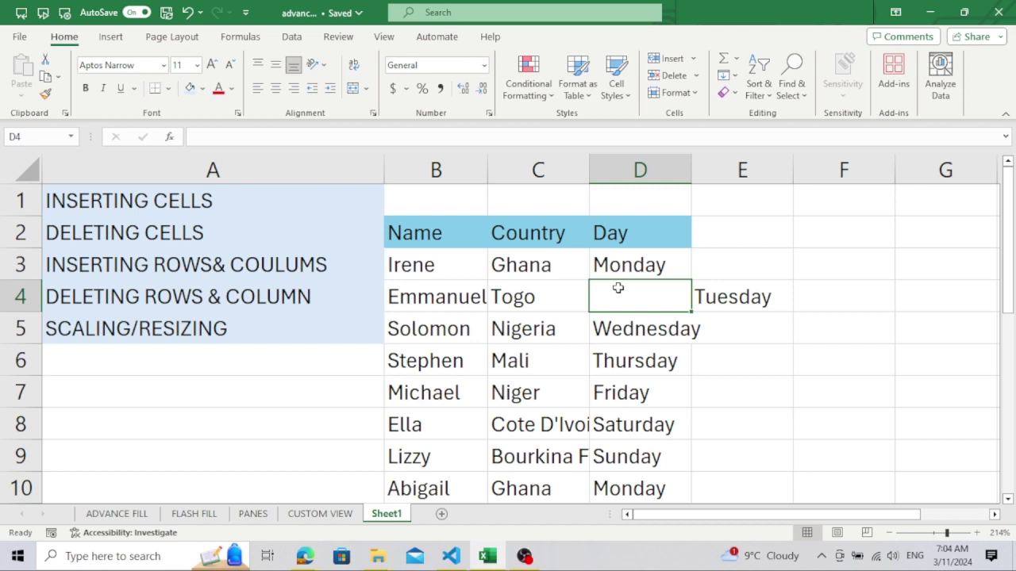
right_click(619, 289)
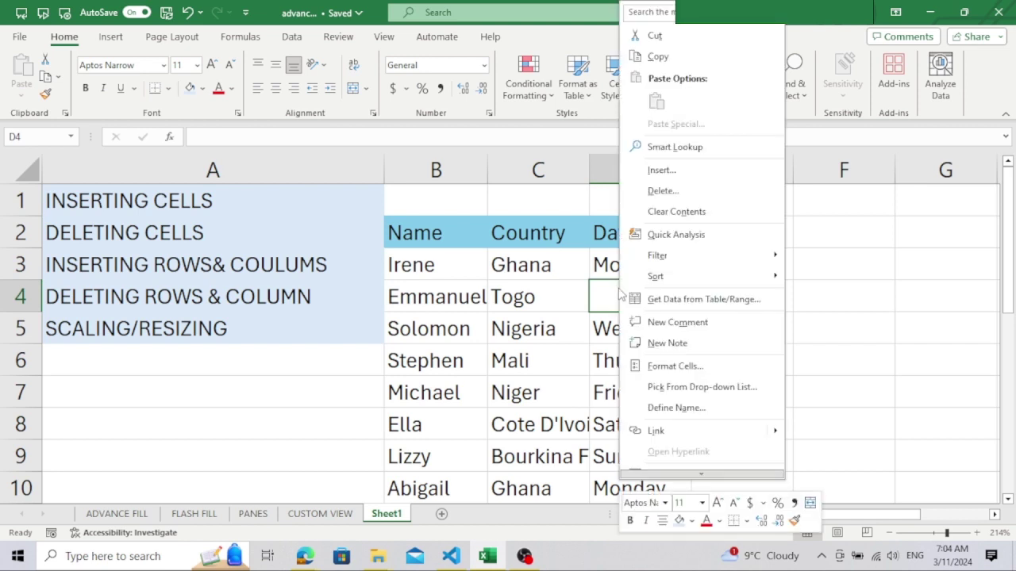
click(720, 192)
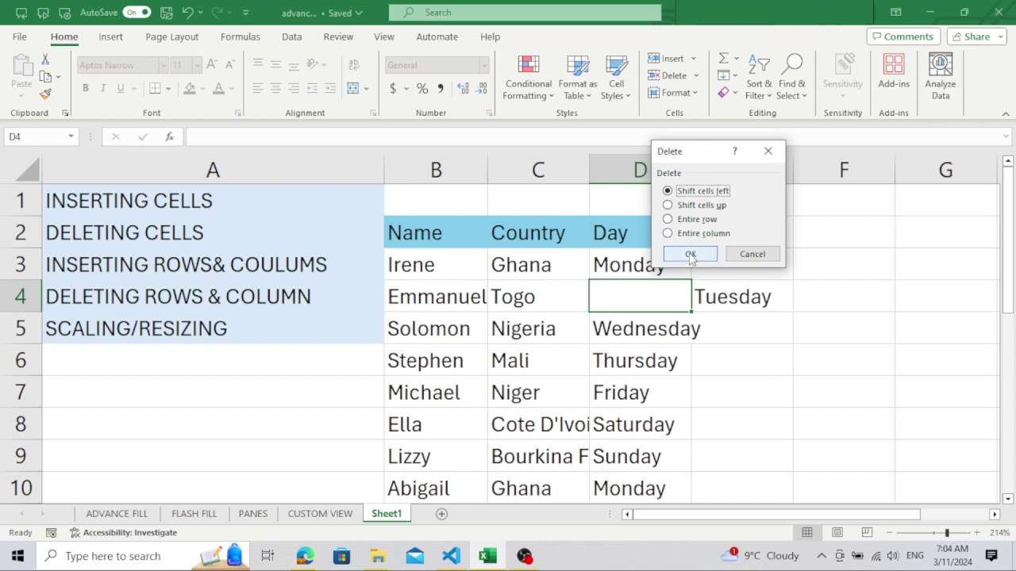
click(690, 254)
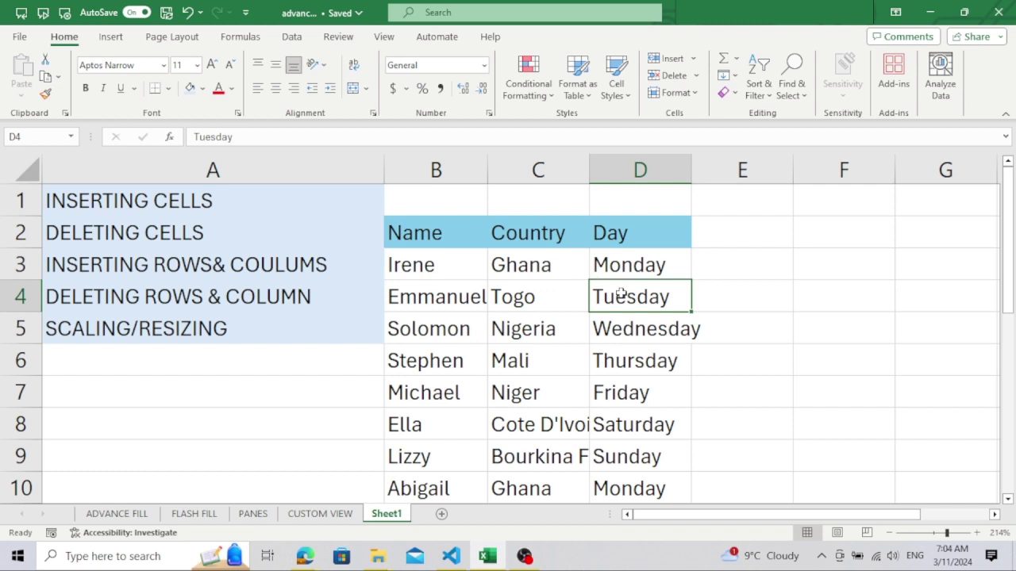
Step: Insert a blank row at row 4, above the record for Togo
right_click(622, 295)
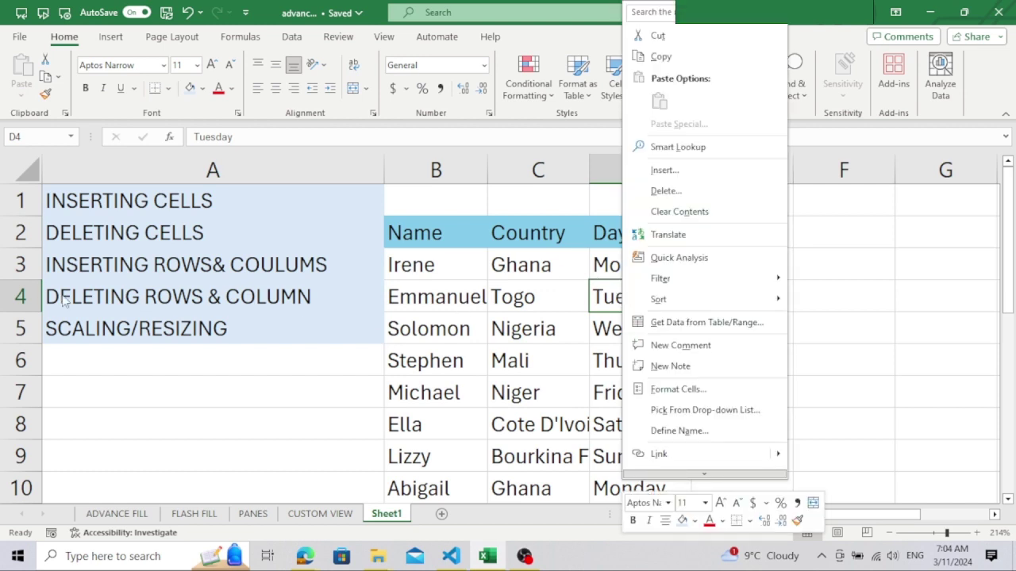
click(21, 294)
click(17, 294)
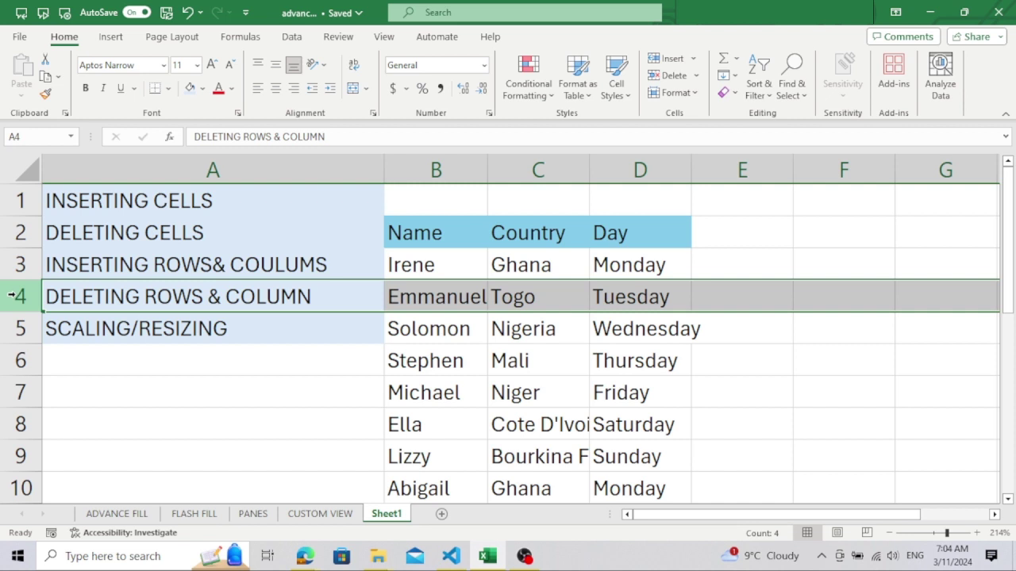
right_click(11, 294)
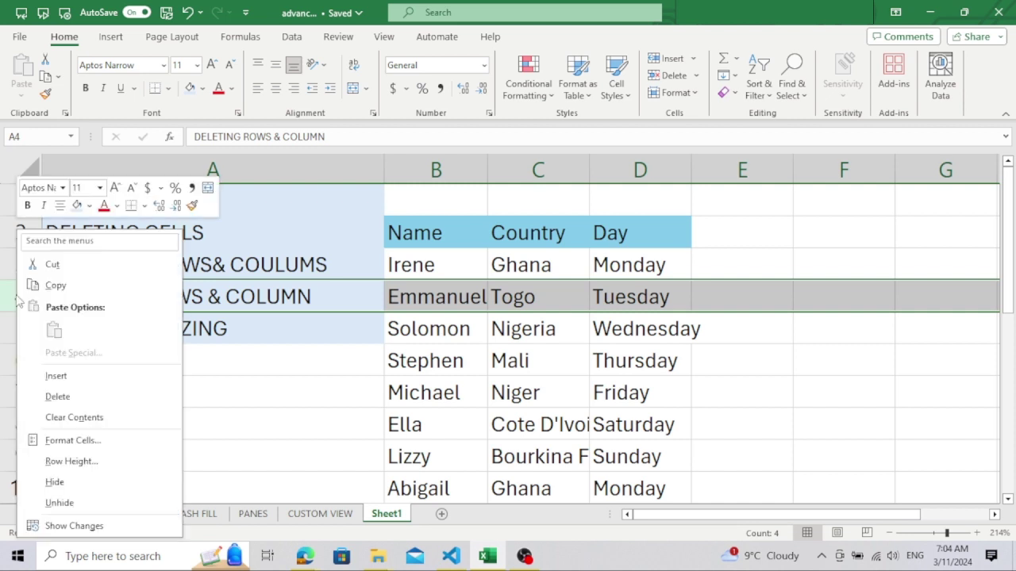
click(84, 379)
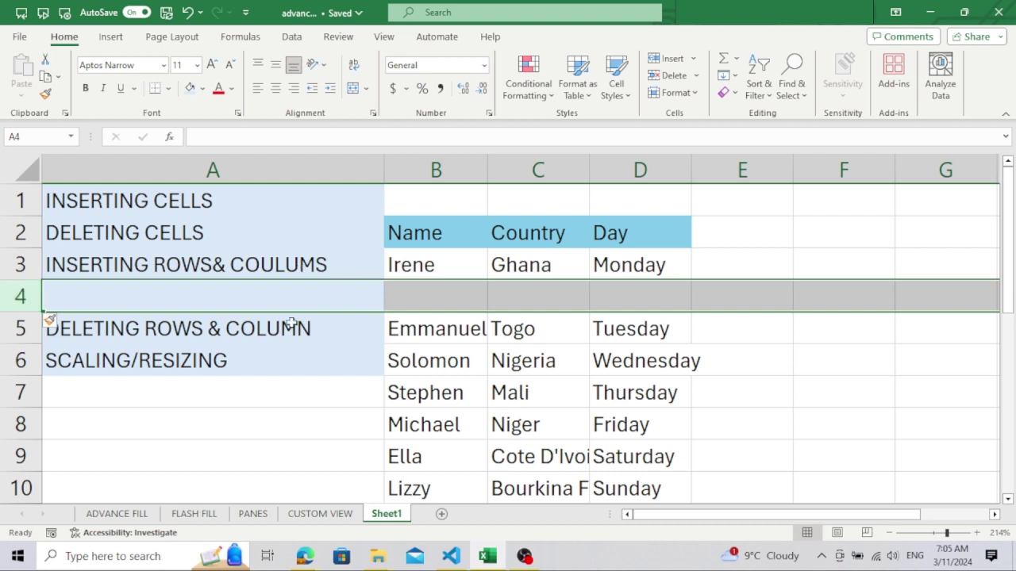
Step: Insert an empty column at column B, before the Name column, and clear the column selection
click(431, 162)
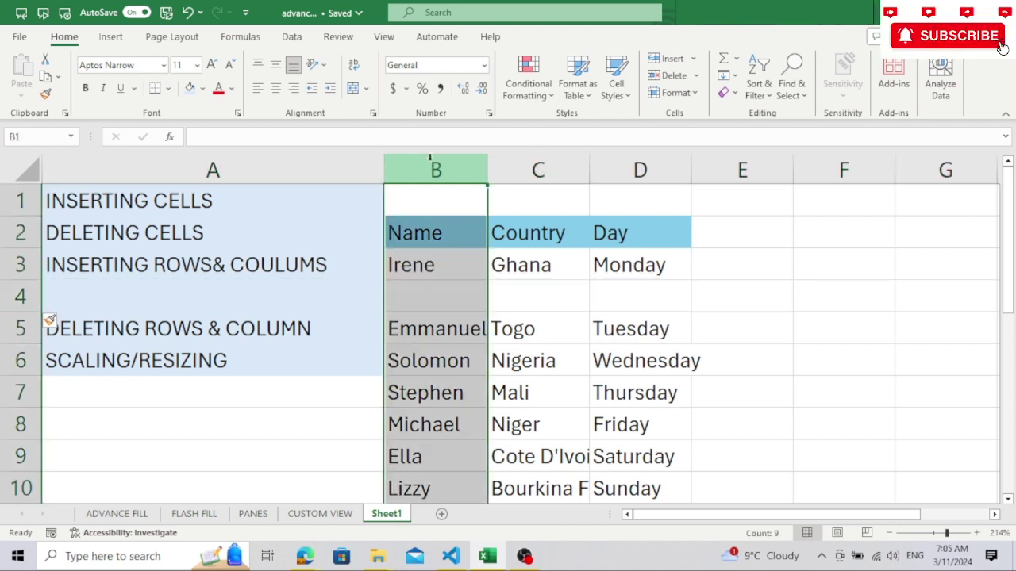
right_click(430, 162)
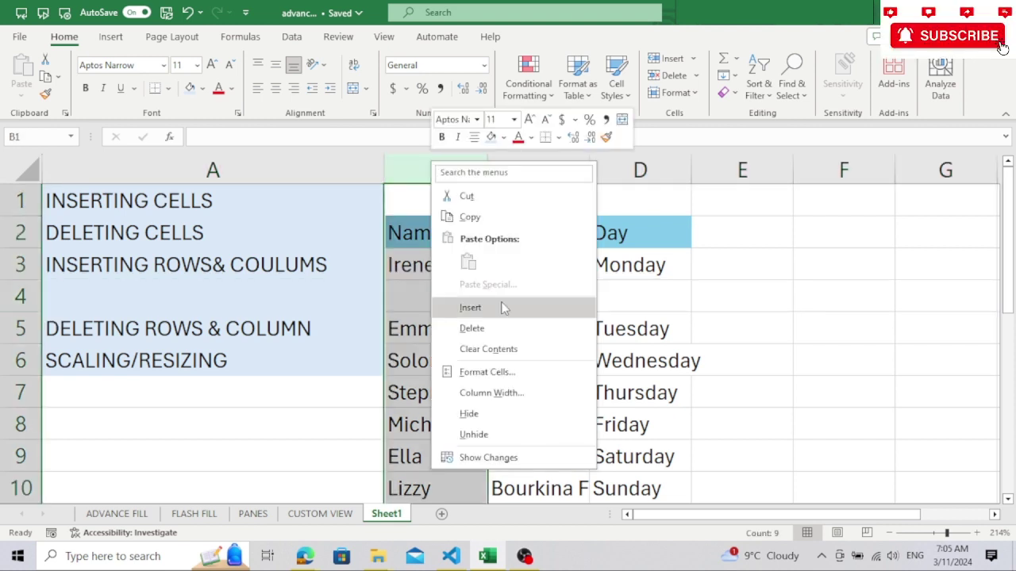
click(470, 308)
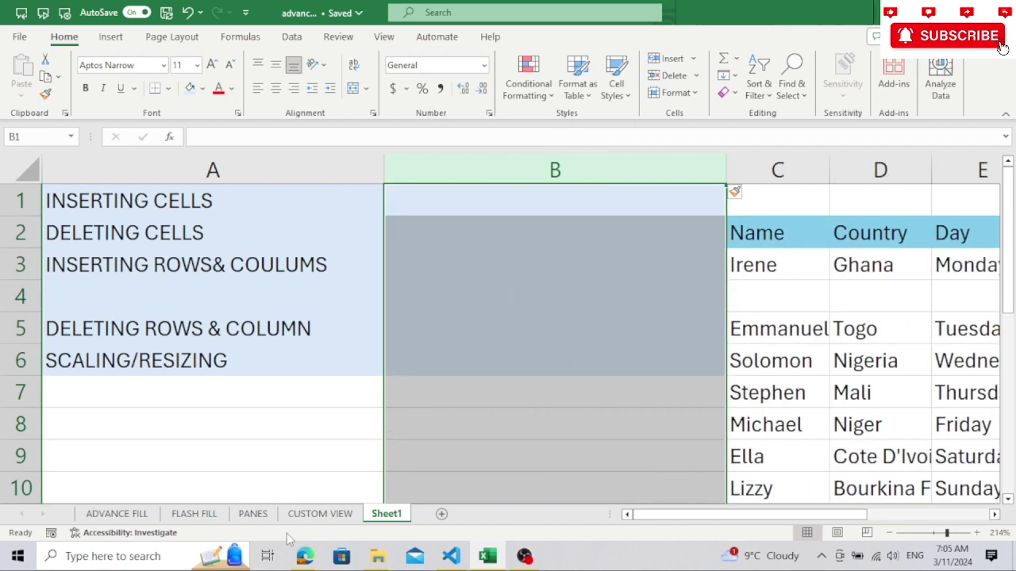
click(308, 449)
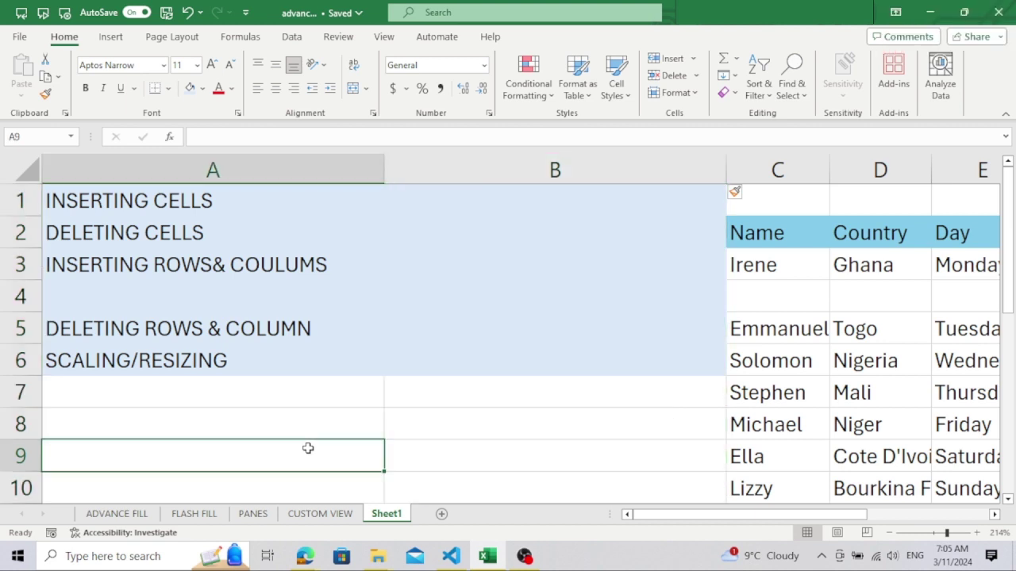
Step: Delete the empty column B, and delete the blank row 4
right_click(517, 167)
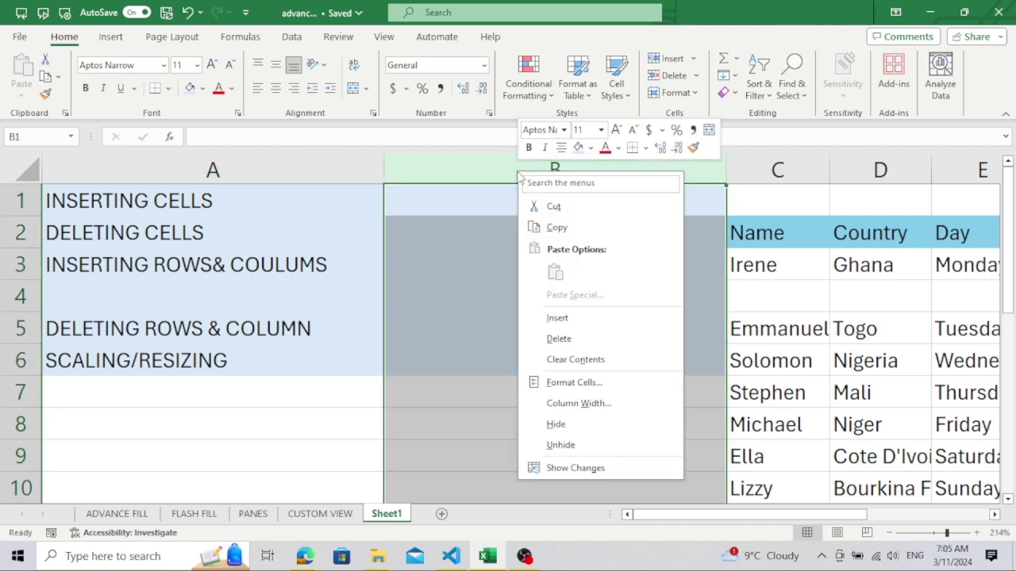
click(558, 339)
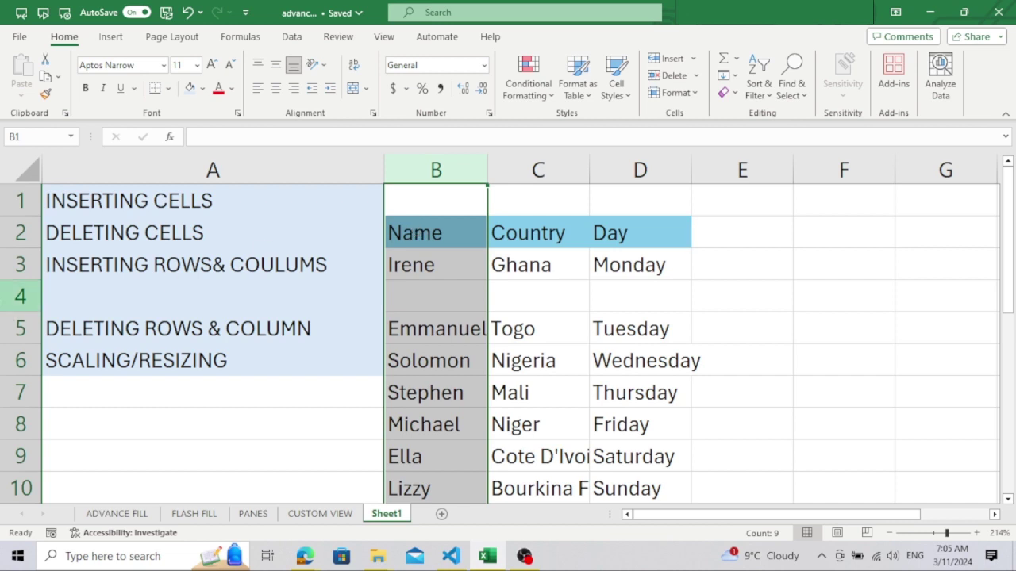
click(6, 302)
right_click(6, 300)
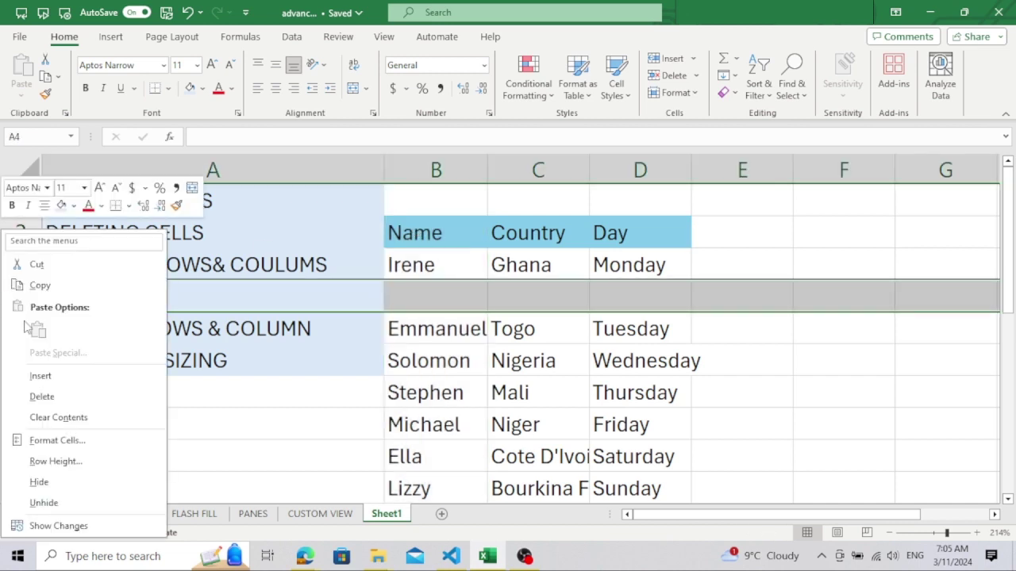
click(42, 397)
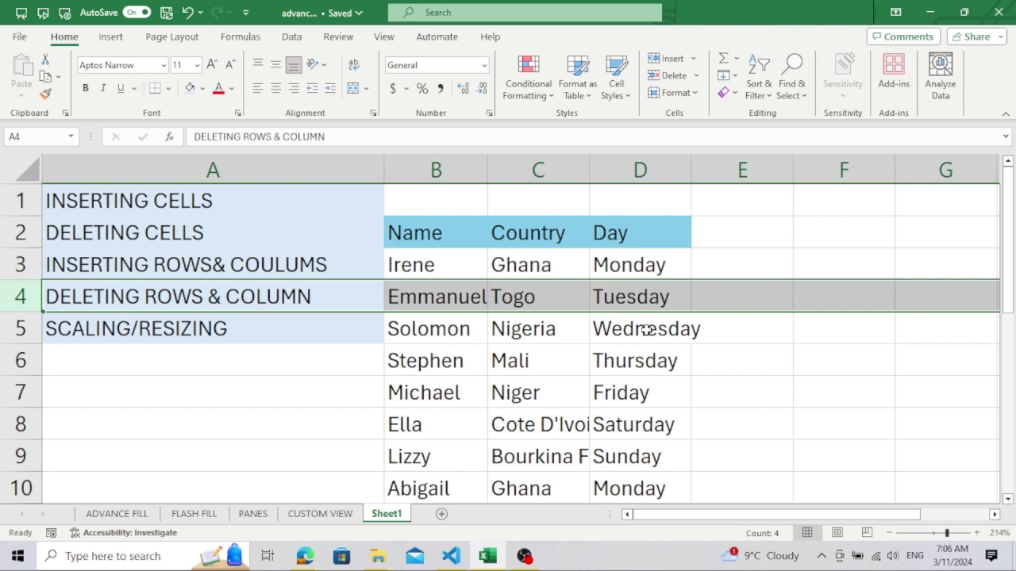
Step: Increase the height of row 1, and enlarge row 3 to a height of about 37.5
click(685, 330)
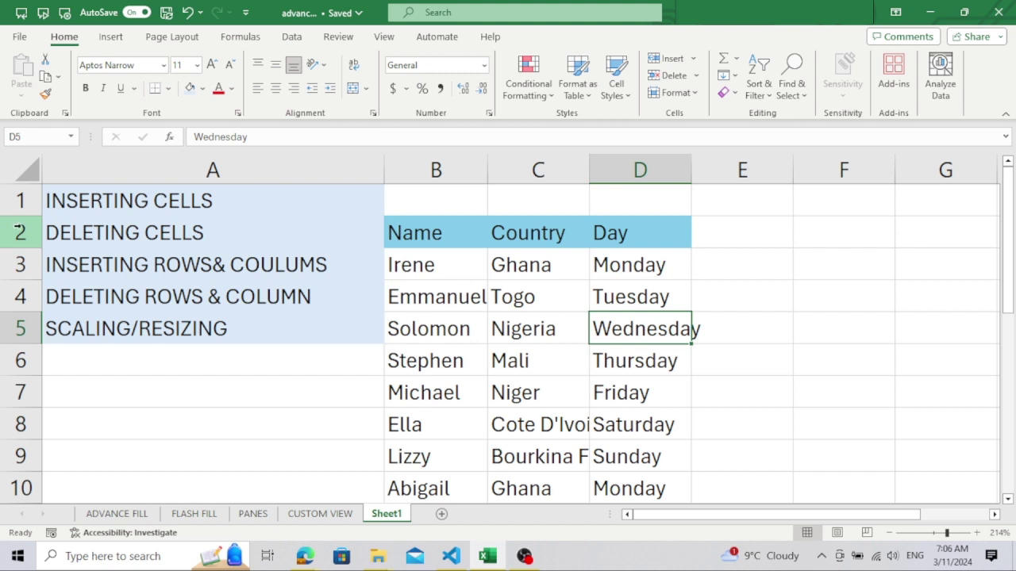
drag(29, 215, 30, 257)
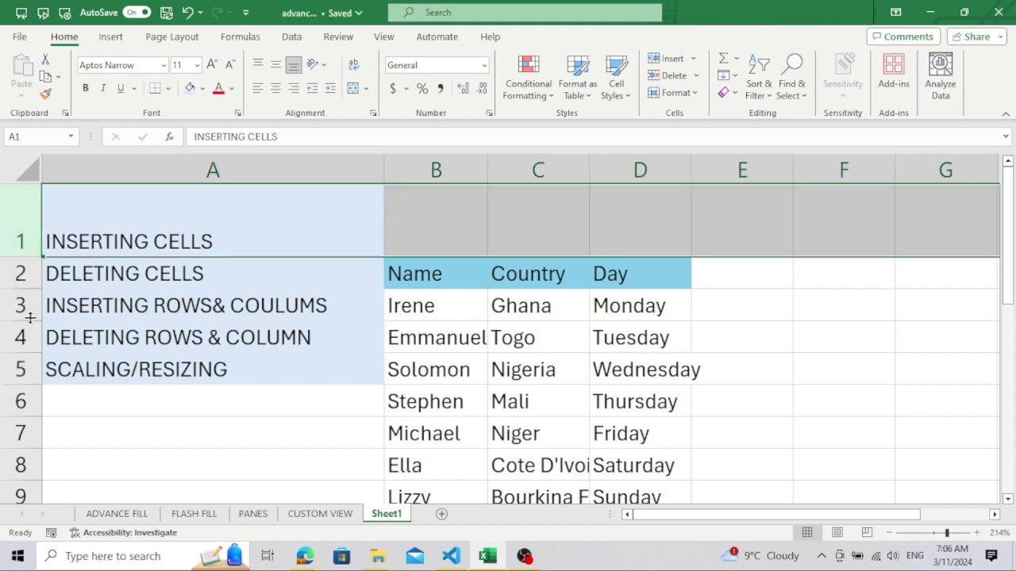
drag(24, 322, 36, 370)
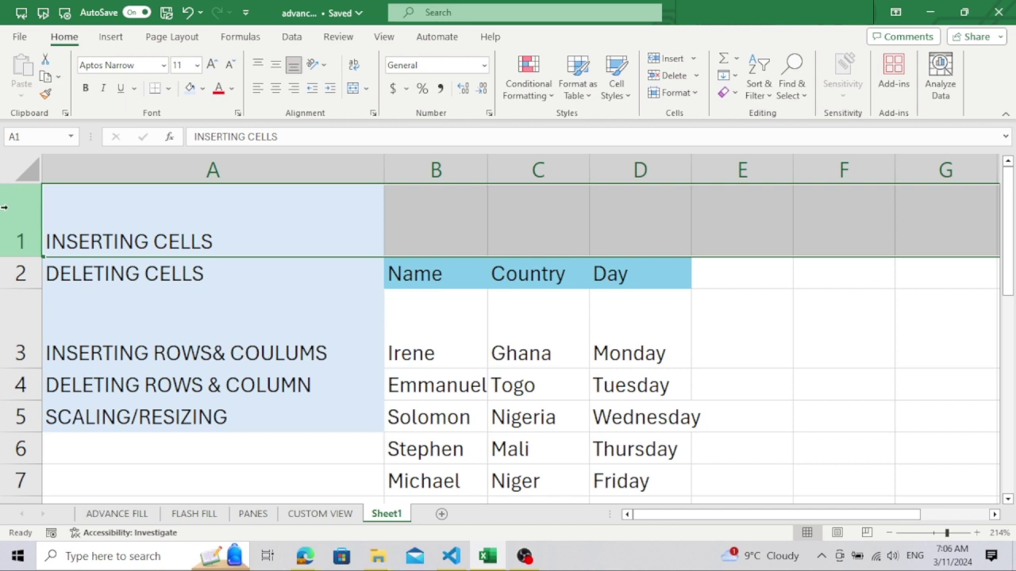
Step: Select rows 1 through 9 and autofit their heights to the cell contents
drag(16, 229, 136, 454)
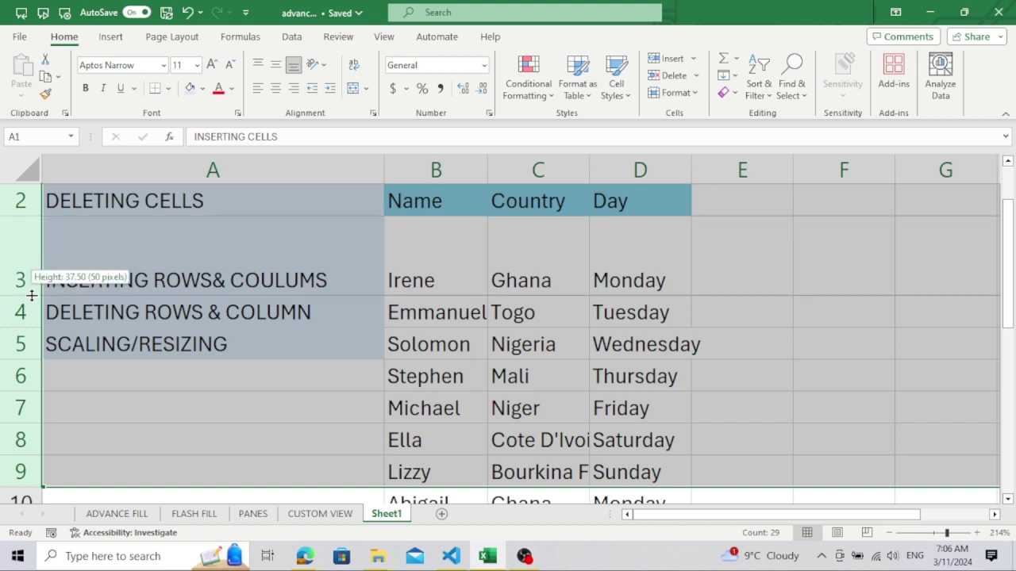
double_click(31, 295)
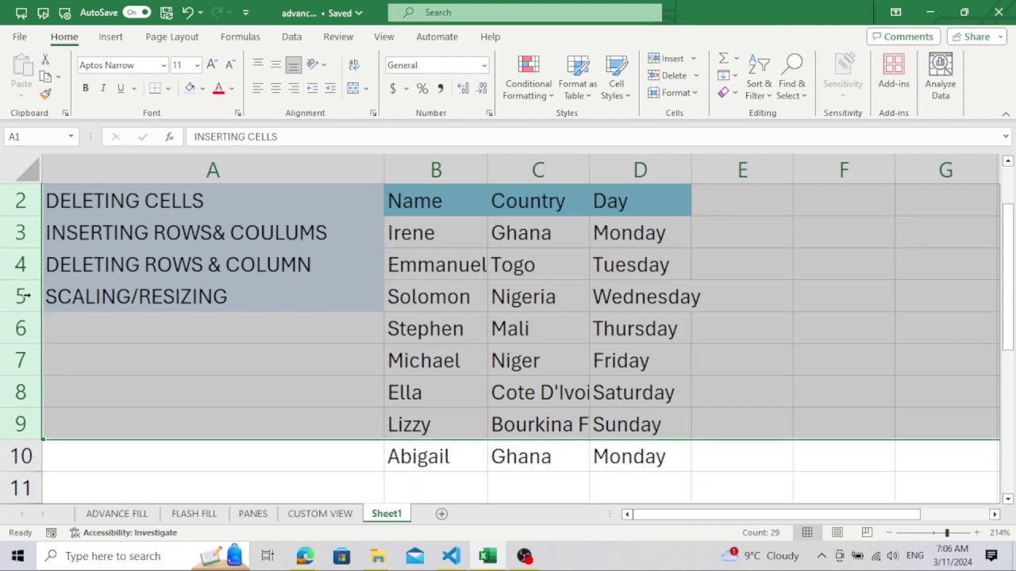
Step: Autofit the widths of columns A through D to their contents, and undo the autofit
click(163, 229)
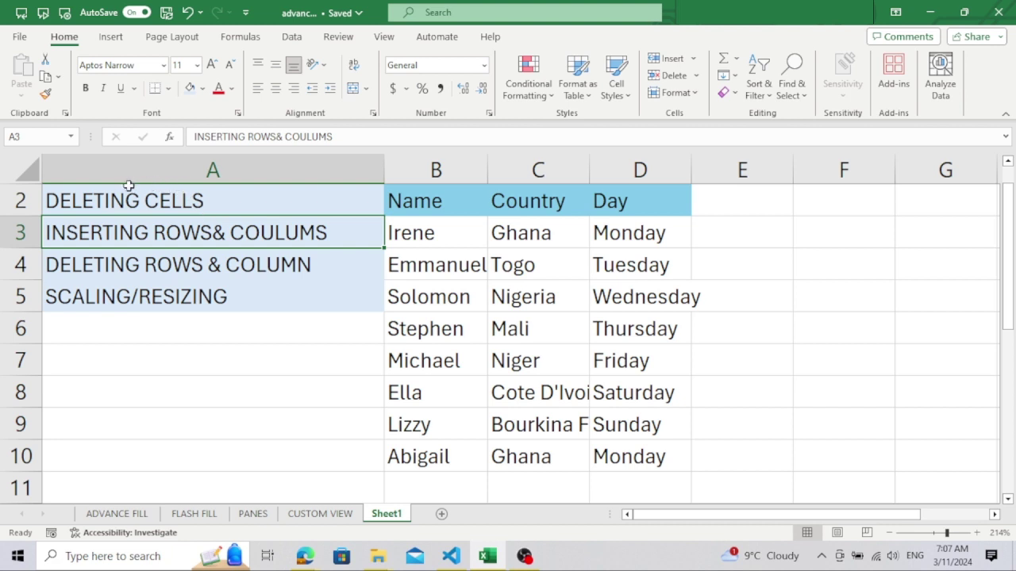
drag(127, 187, 680, 422)
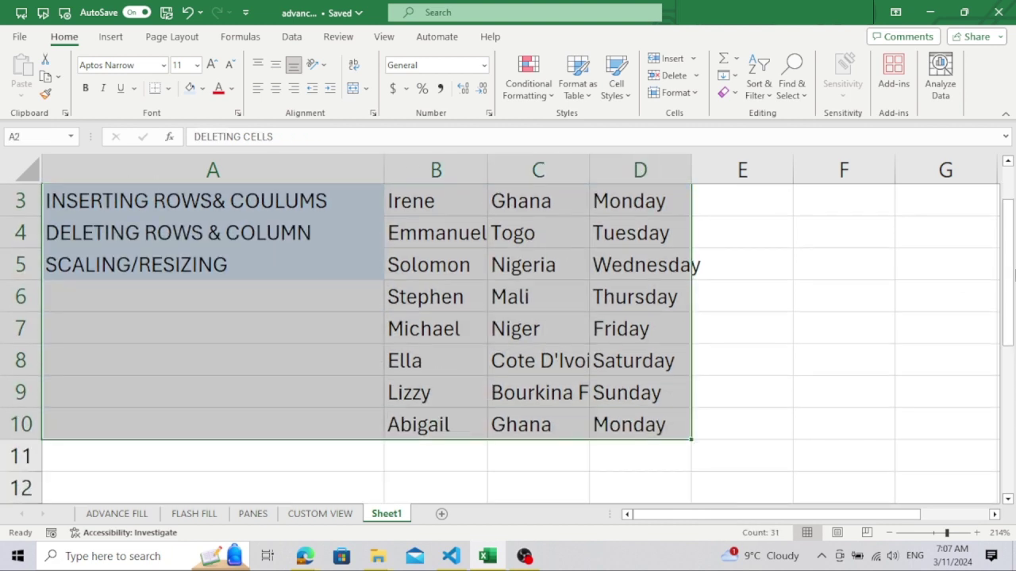
drag(1013, 283, 1012, 252)
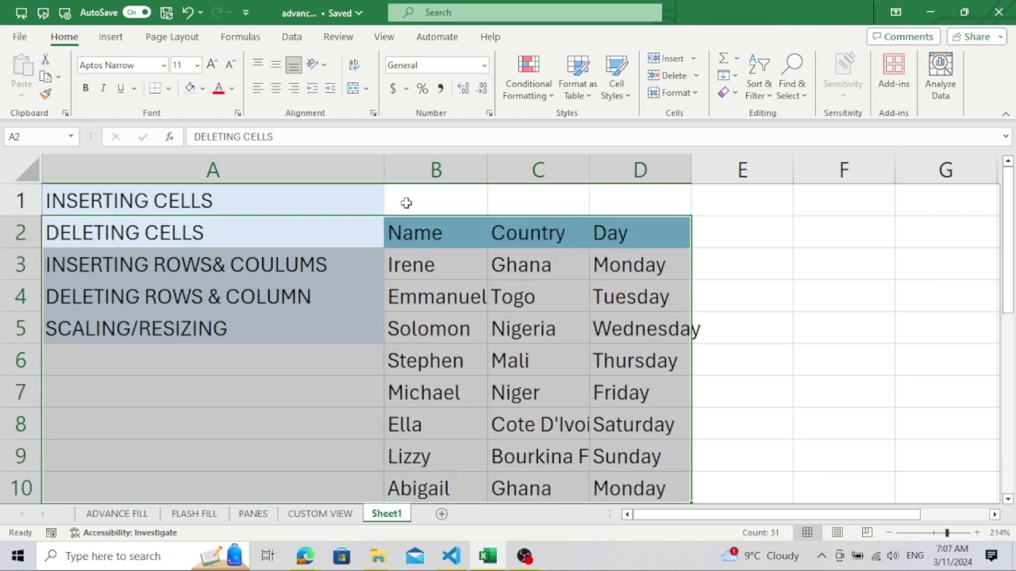
drag(176, 163, 635, 334)
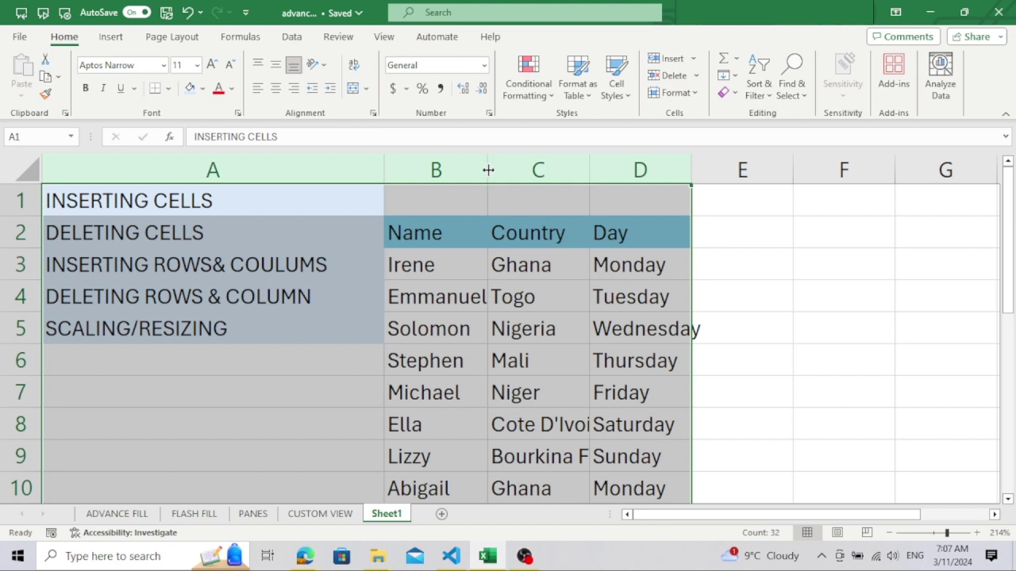
double_click(488, 170)
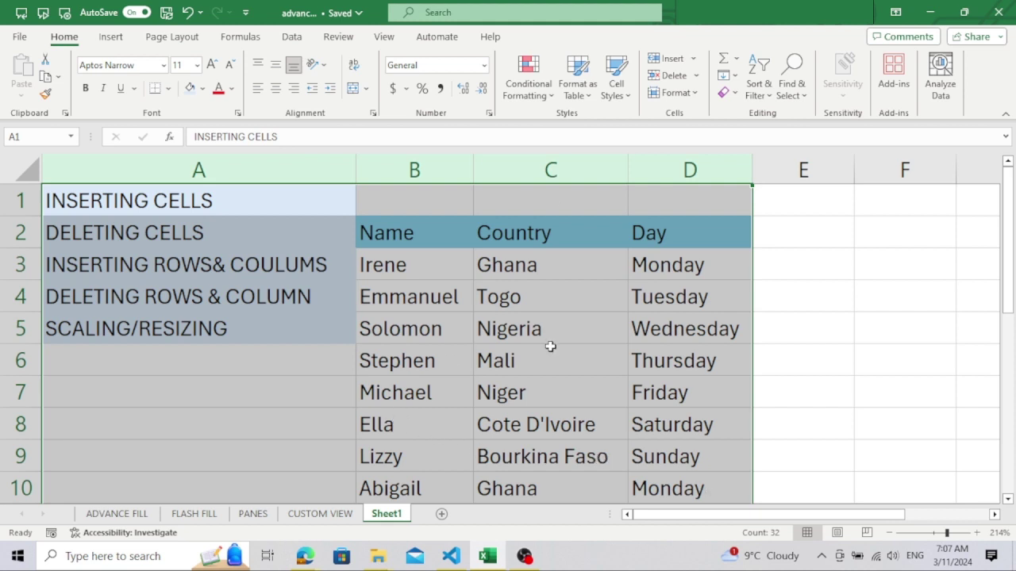
key(ctrl+z)
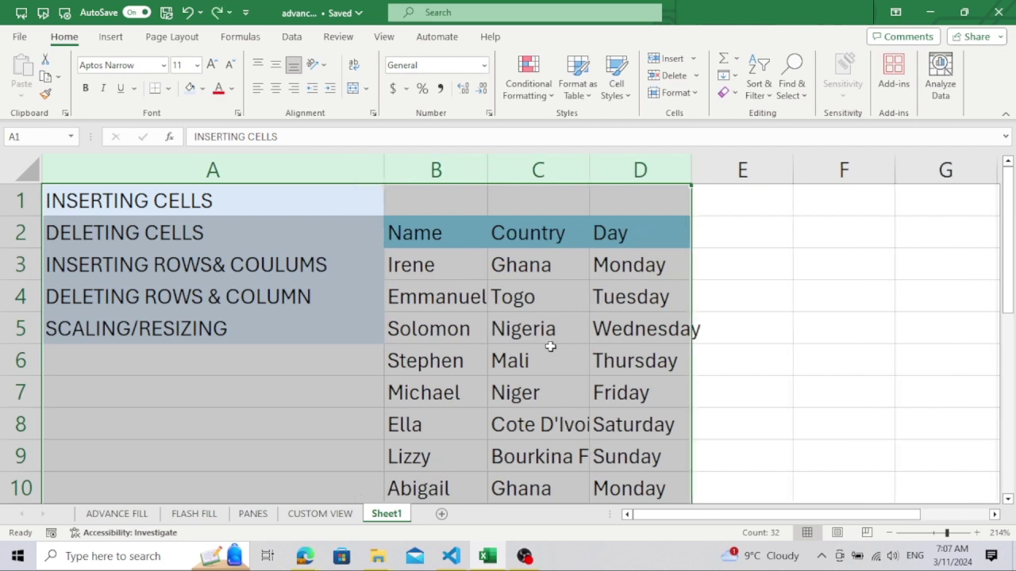
Step: Set the width of the Country column (column C) to 12 using the Column Width command
click(533, 423)
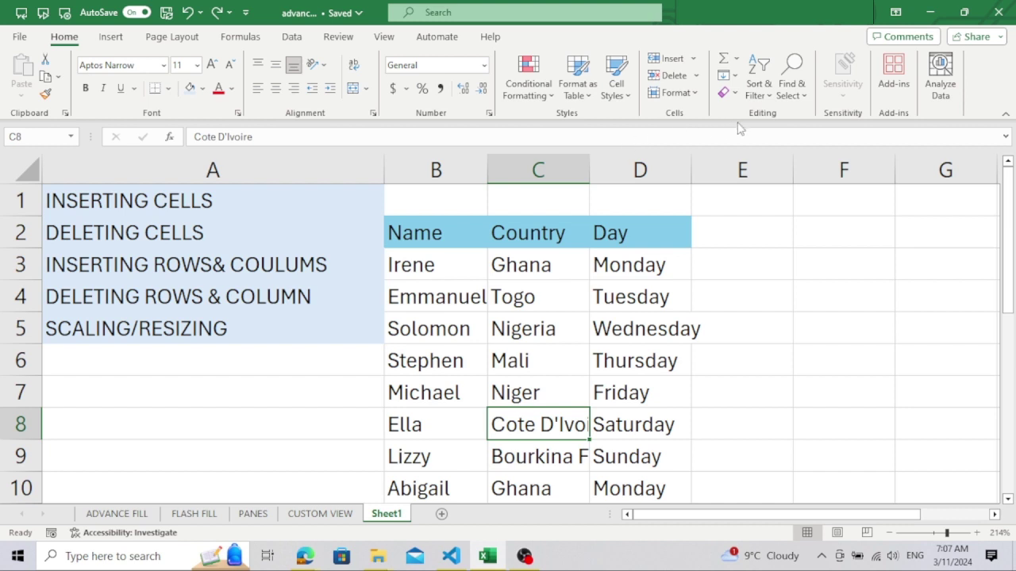
click(694, 96)
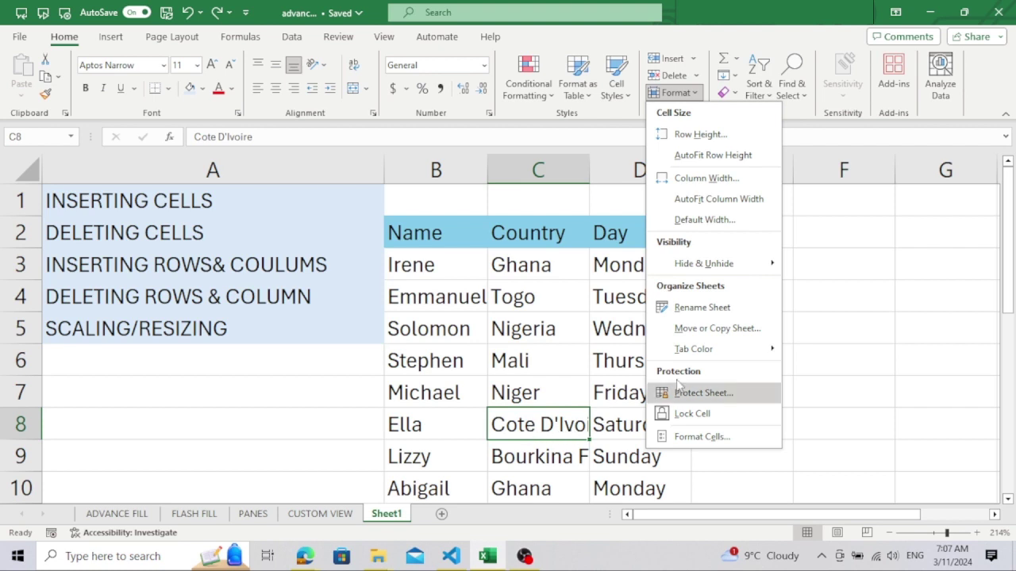
click(723, 179)
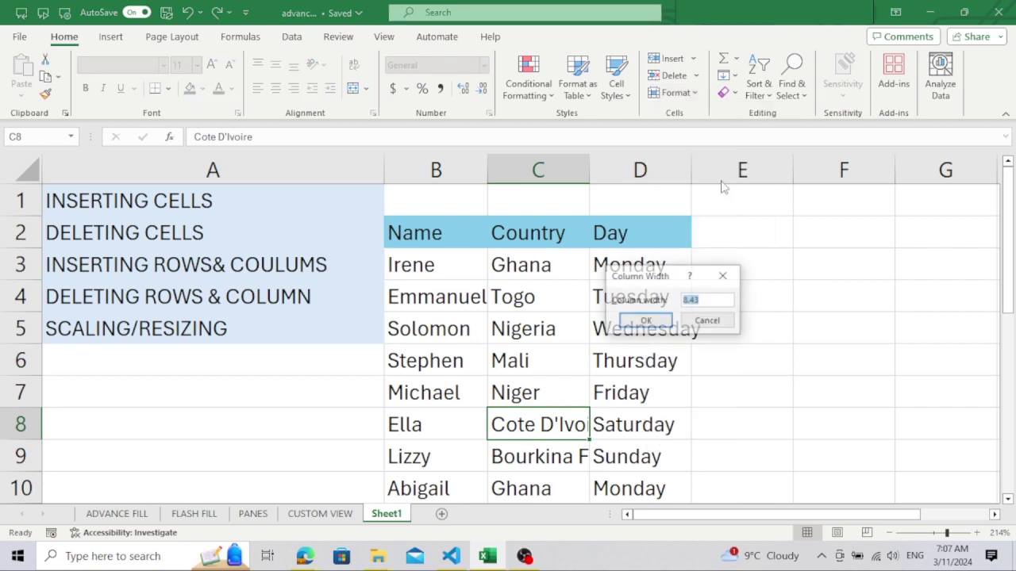
text(12)
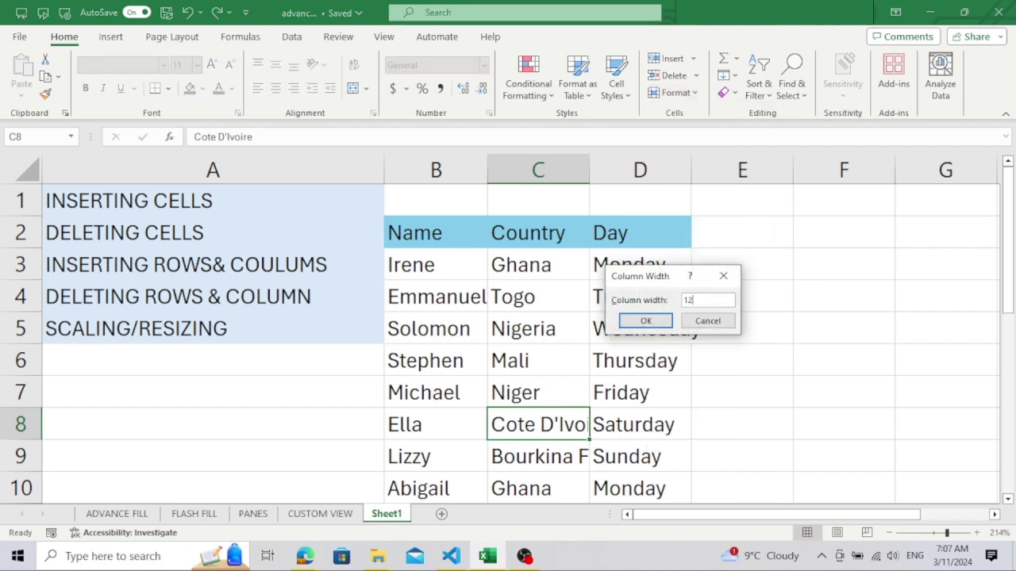
click(645, 321)
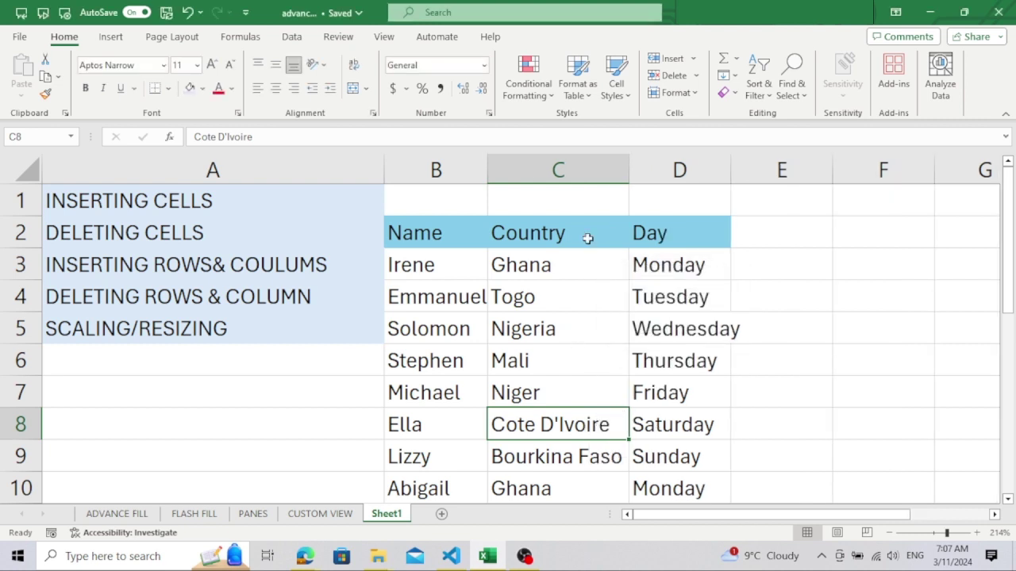
Step: Set the height of row 4 to 18 using the Row Height command
click(447, 291)
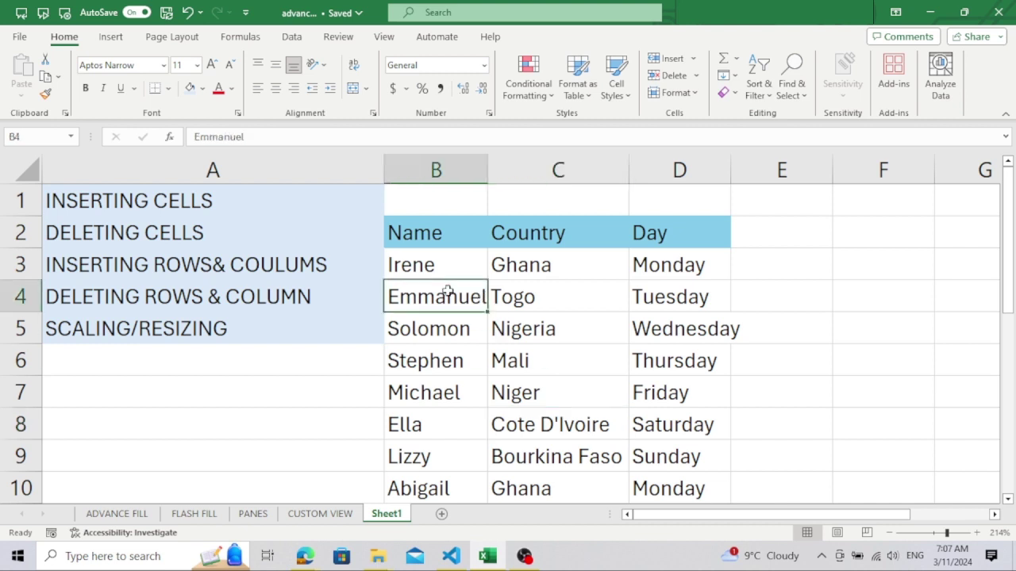
click(692, 94)
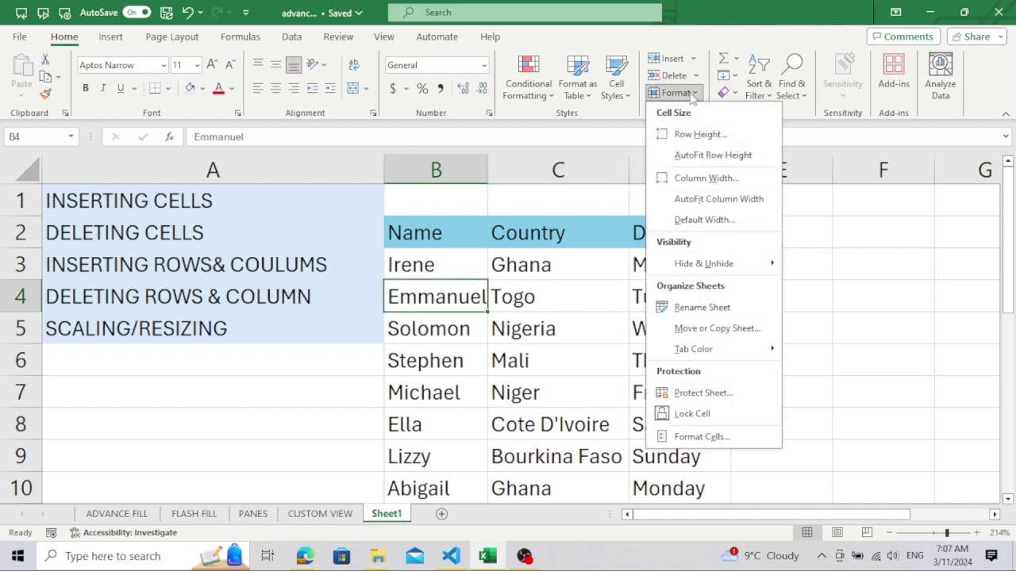
click(688, 136)
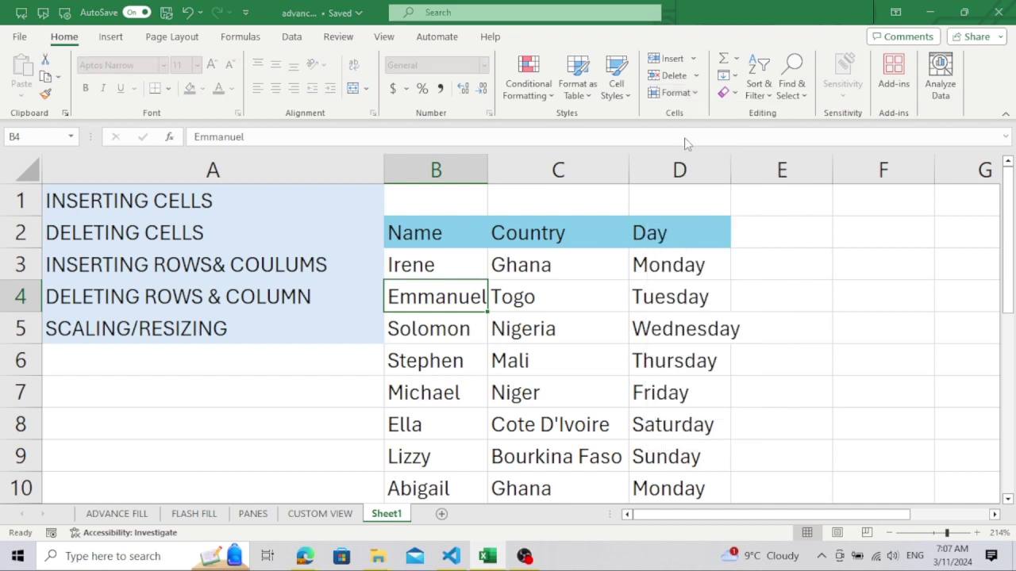
text(18)
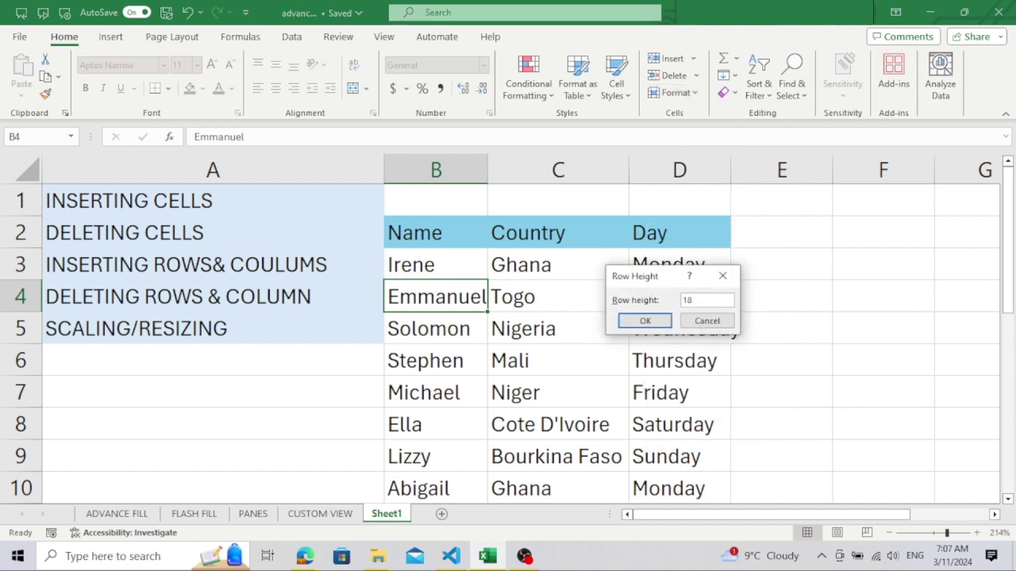
key(Return)
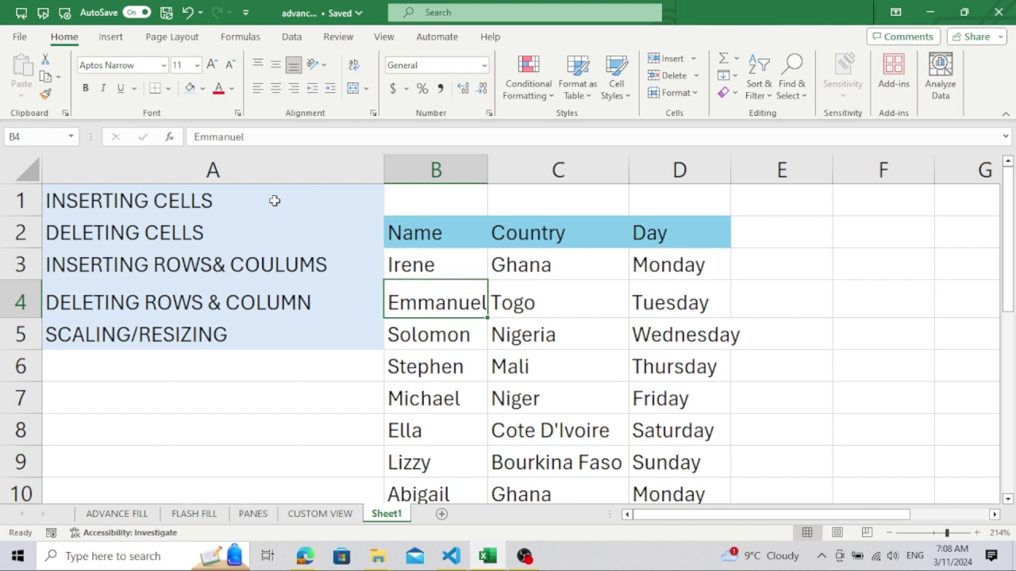
Step: Autofit column B to its contents, widen column D enough to fit Wednesday, and clear the selection
key(ctrl+a)
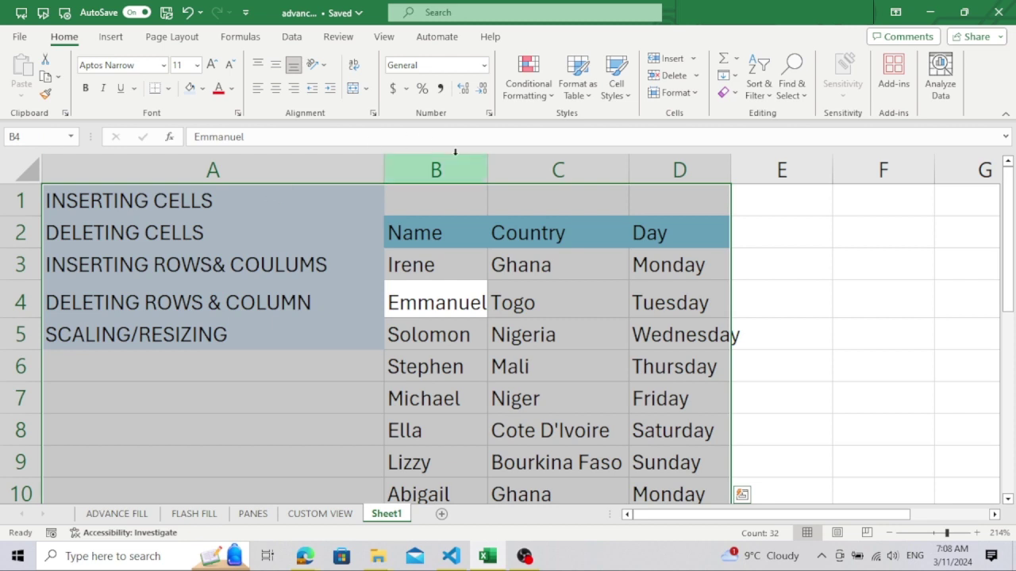
double_click(487, 172)
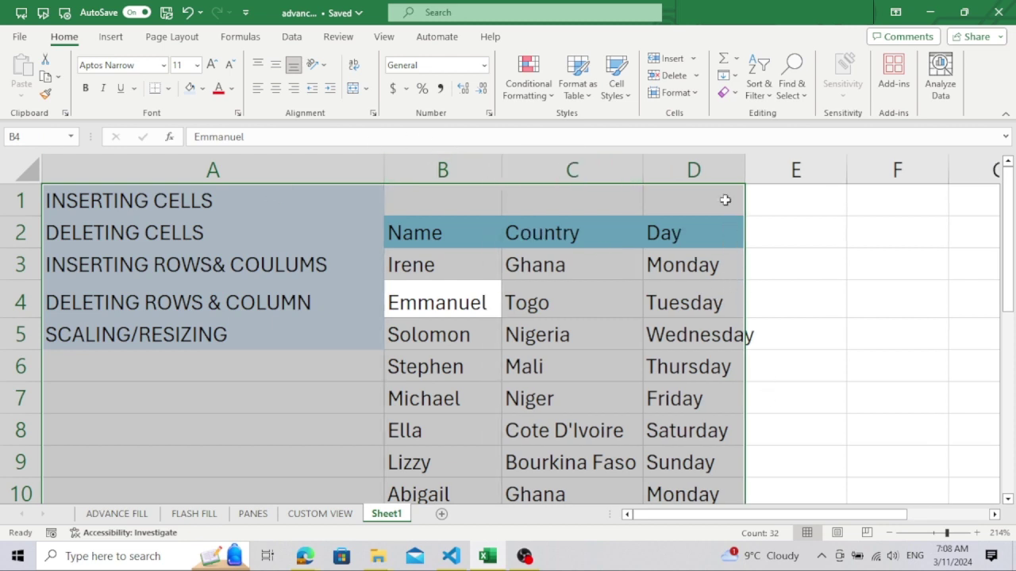
drag(744, 173, 767, 173)
click(788, 329)
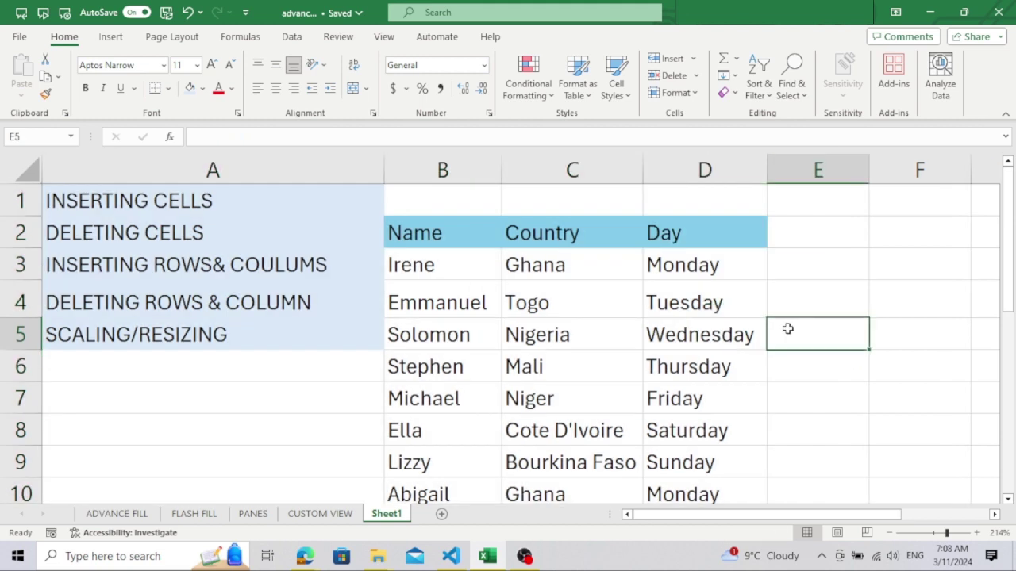